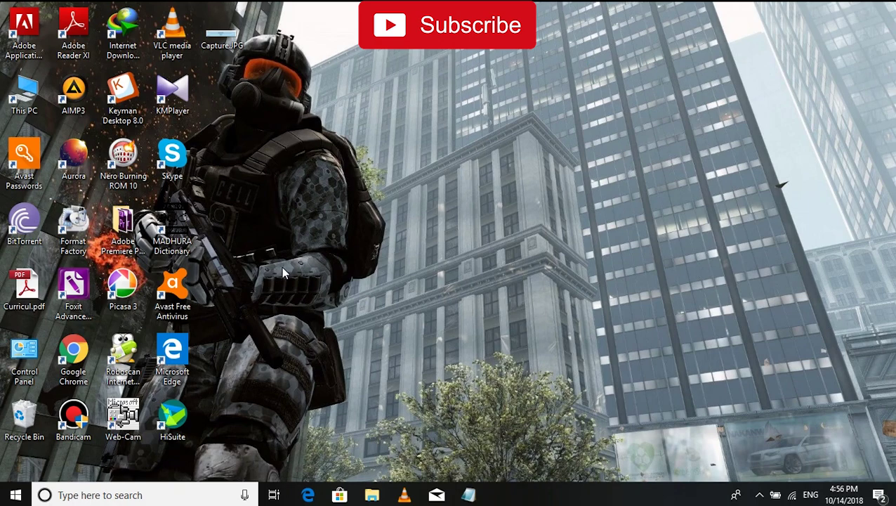
Browse the services list in Computer Management from This PC, then close it
right_click(29, 97)
left_click(59, 151)
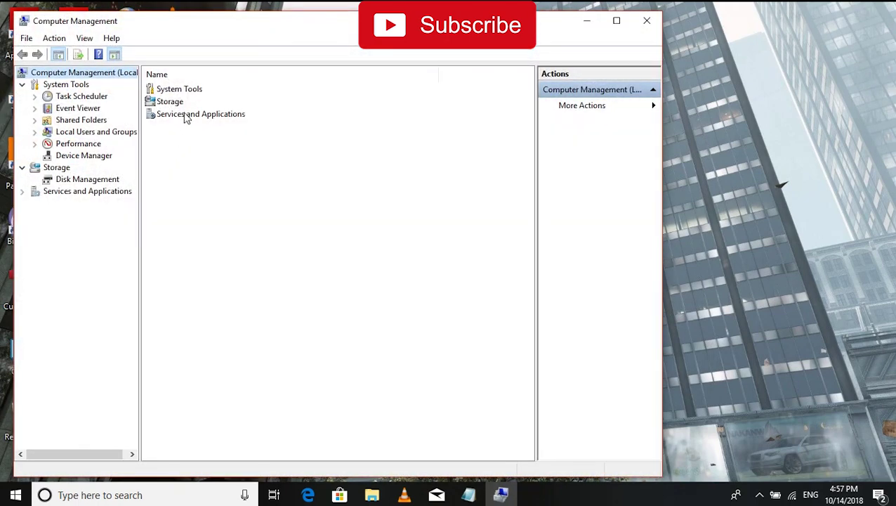
double_click(186, 116)
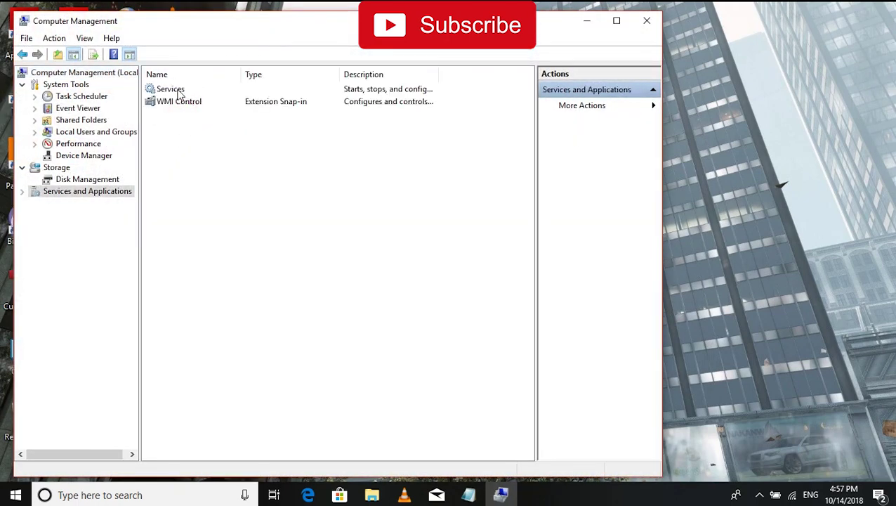
double_click(180, 94)
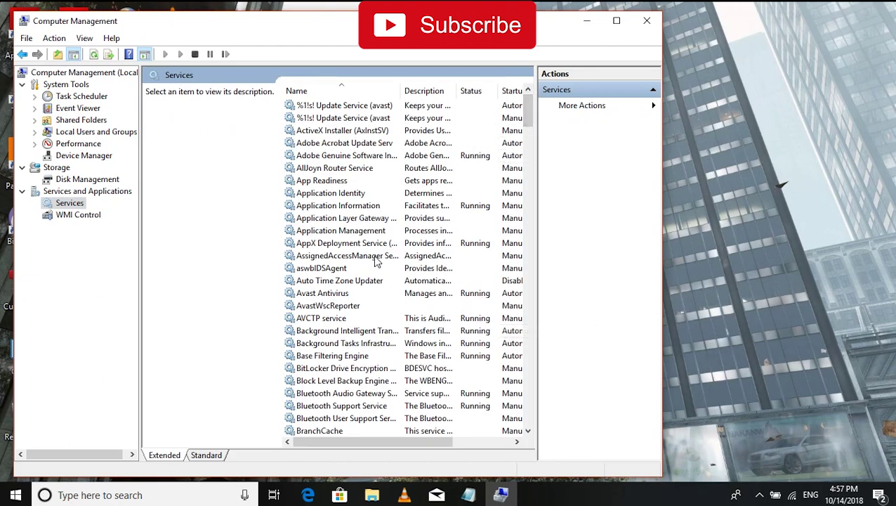
mouse_move(529, 118)
left_mouse_down()
mouse_move(509, 414)
mouse_move(524, 421)
left_mouse_up()
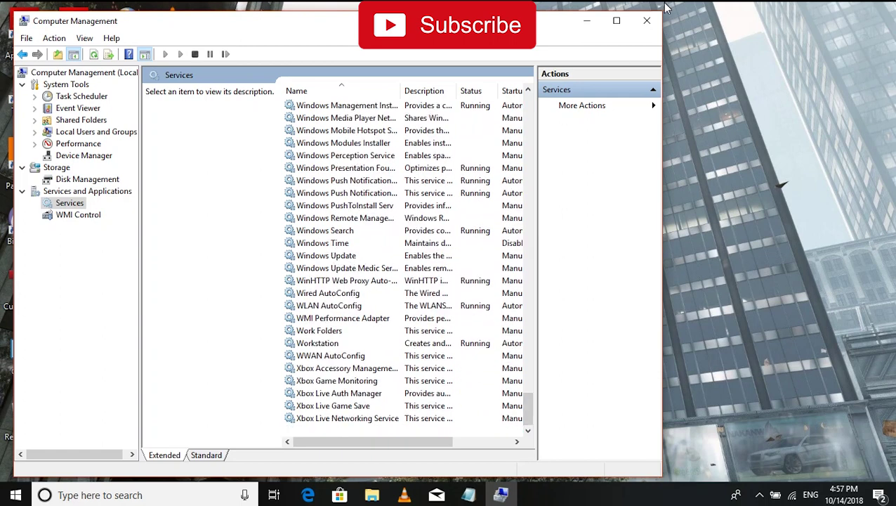
left_click(648, 23)
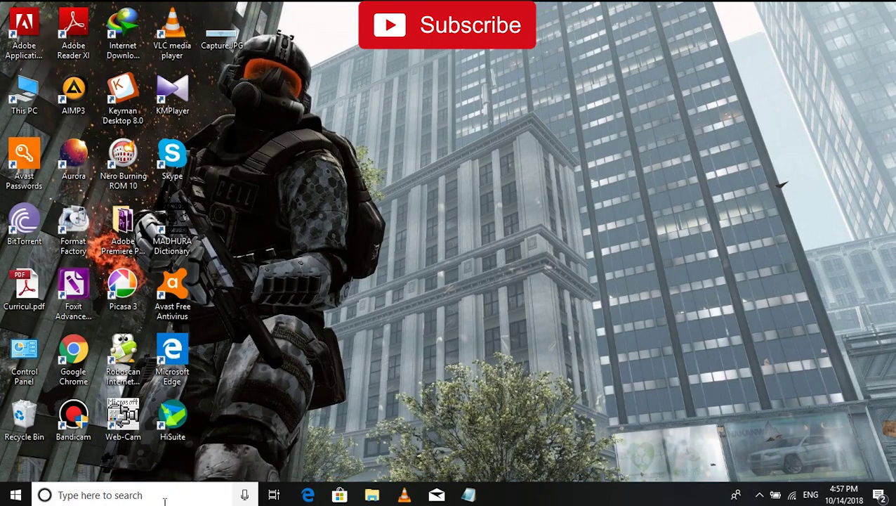
Launch Services from a 'services' search and select the Windows Update service
left_click(137, 499)
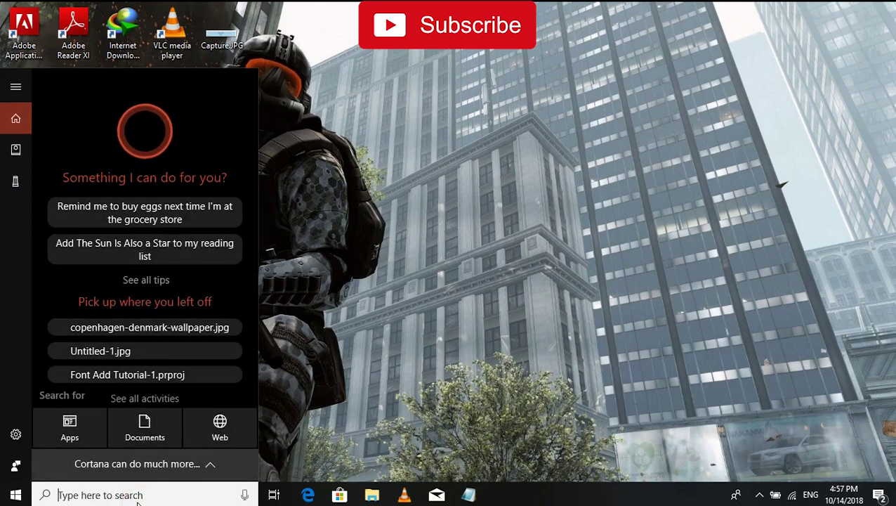
type("services")
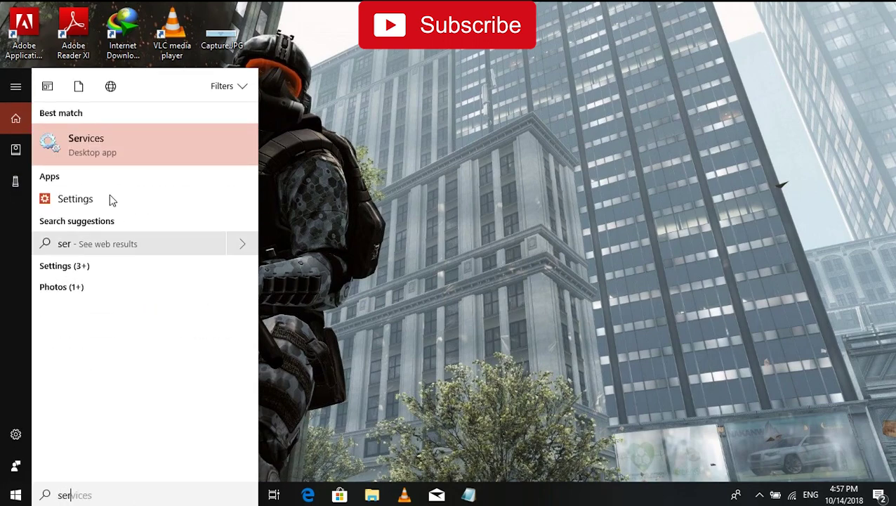
left_click(100, 148)
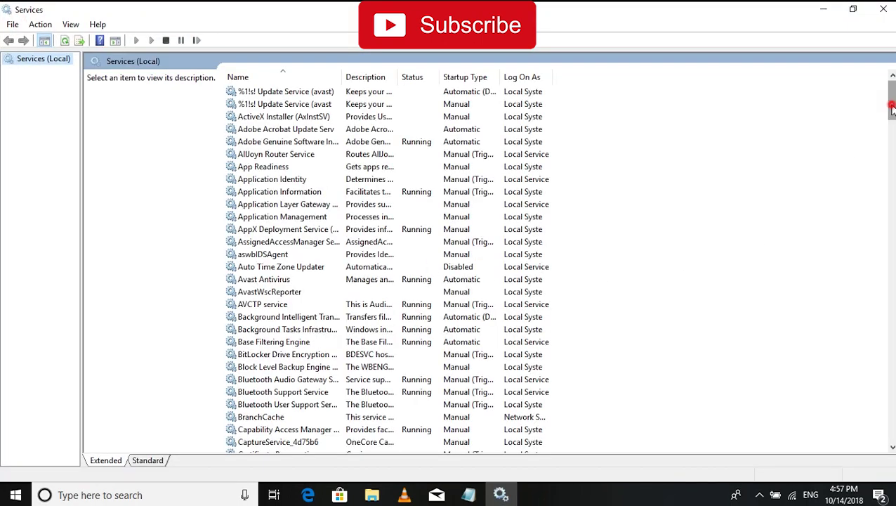
left_click_drag(892, 106, 893, 438)
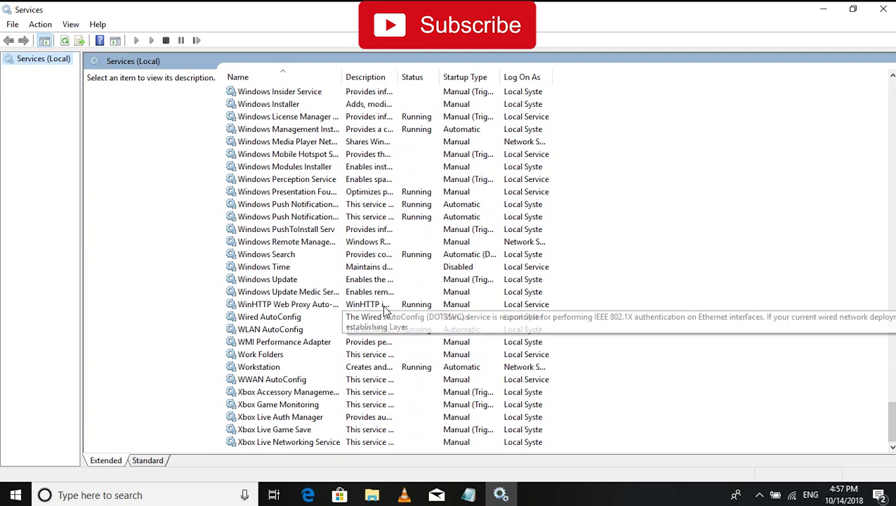
left_click(267, 280)
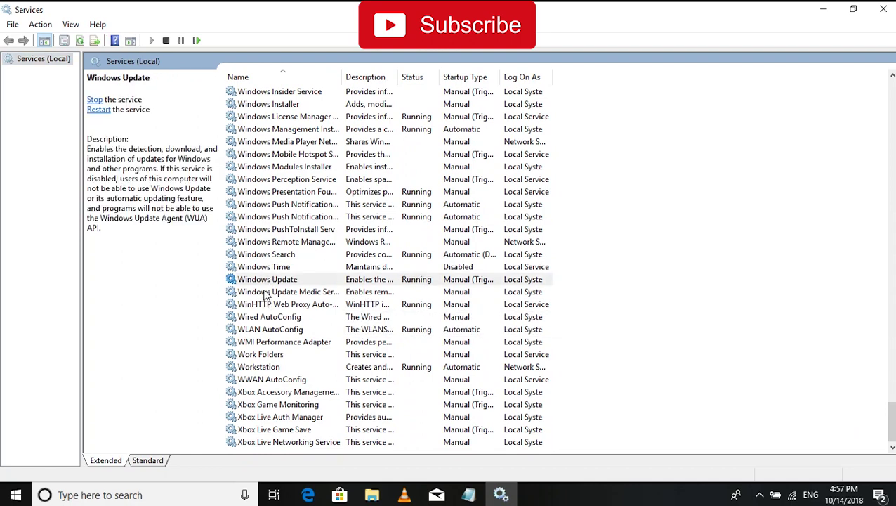
In Windows Update properties, stop the service, set startup type Disabled, and apply
double_click(267, 279)
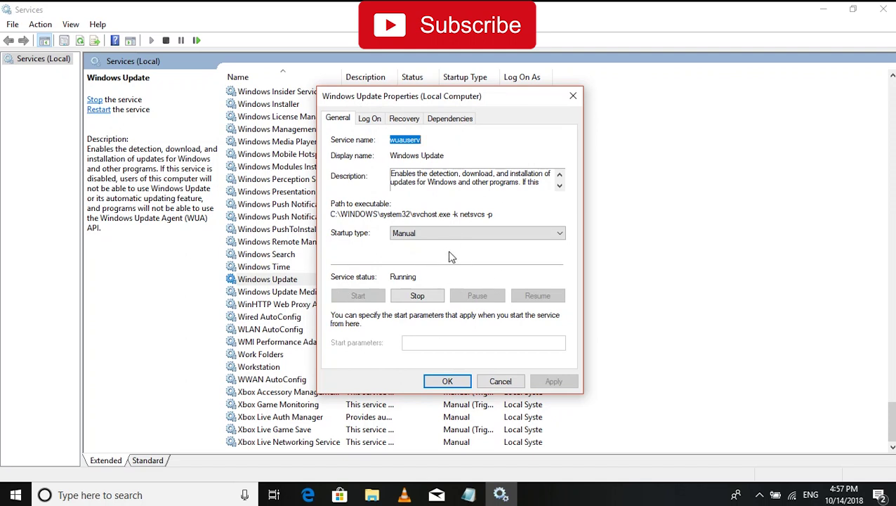
left_click(418, 295)
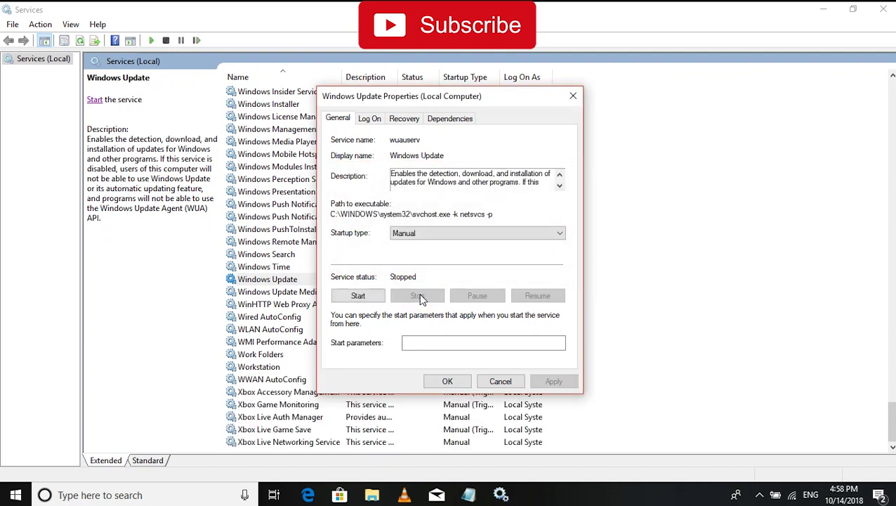
left_click(456, 238)
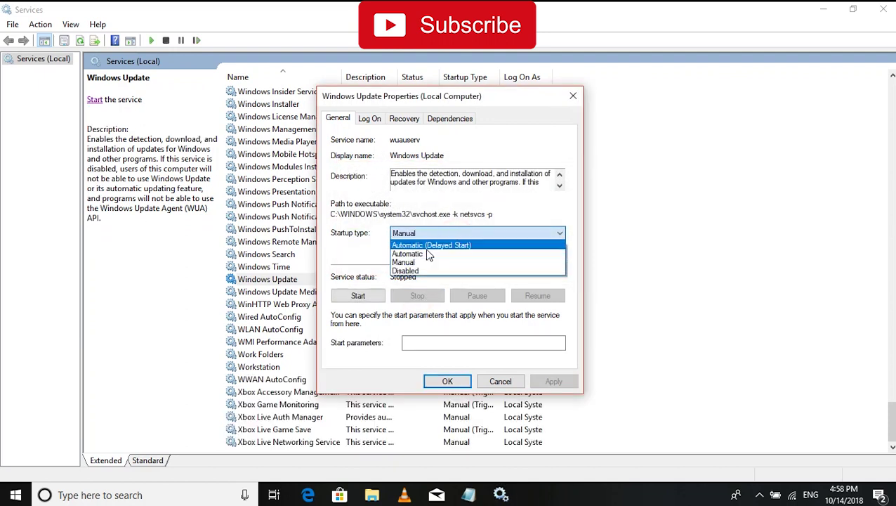
left_click(421, 274)
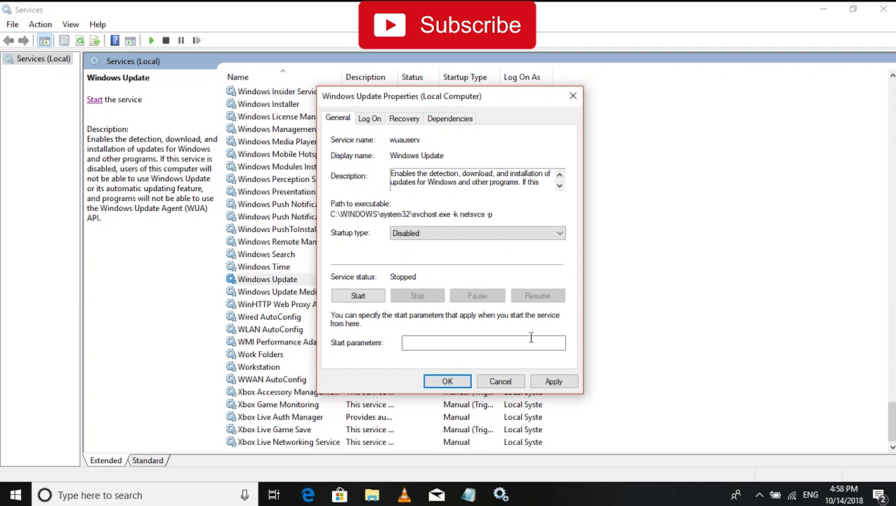
left_click(565, 381)
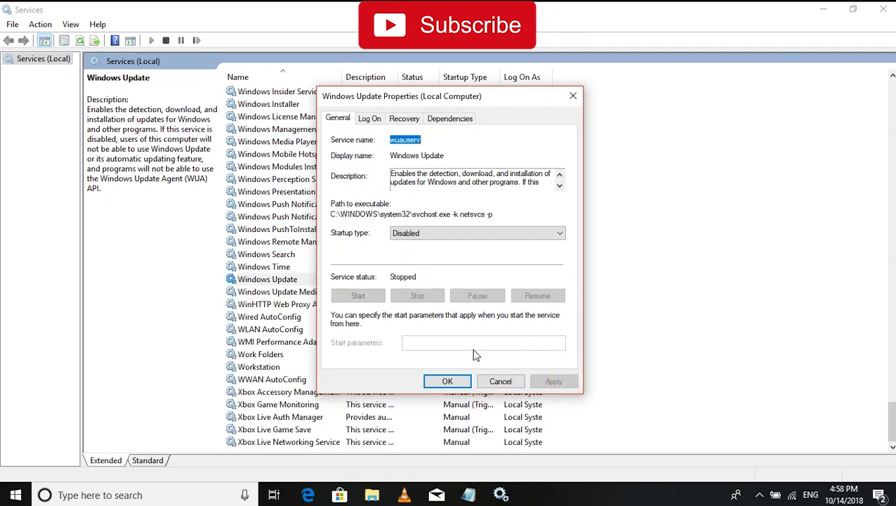
left_click(453, 380)
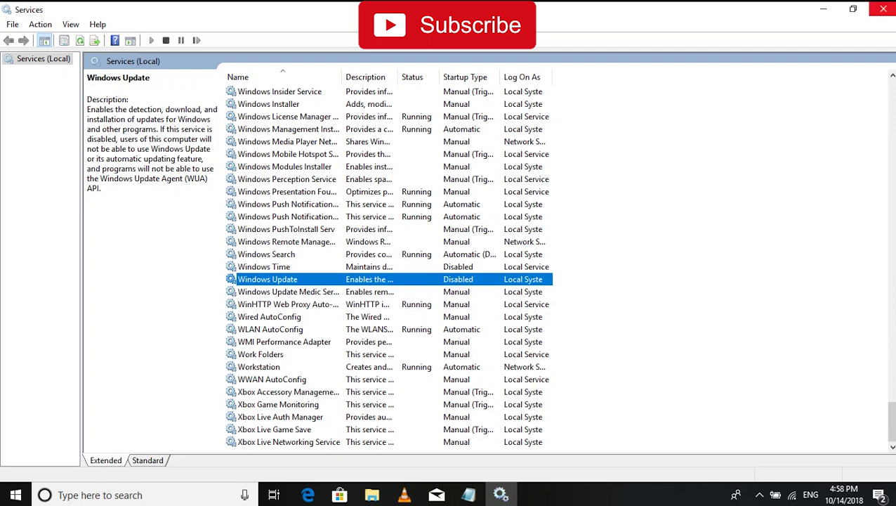
Close Services and launch gpedit.msc, maximizing the Local Group Policy Editor
left_click(890, 6)
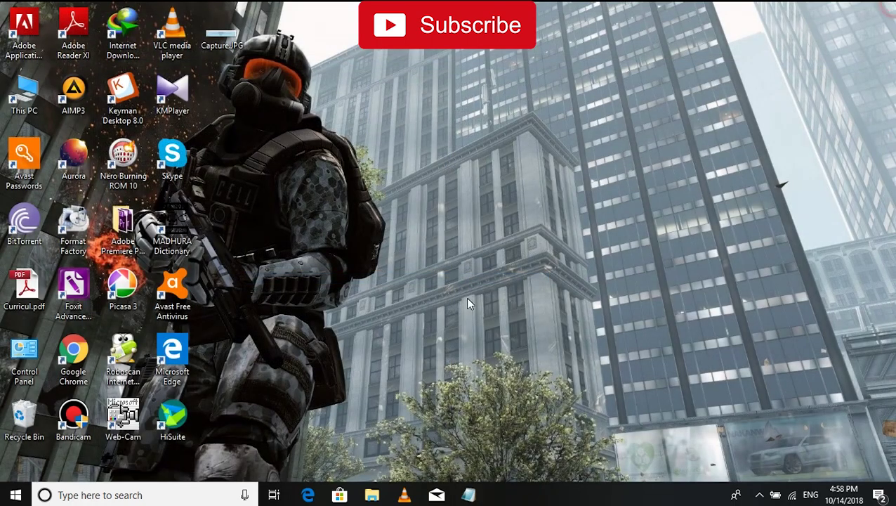
left_click(140, 496)
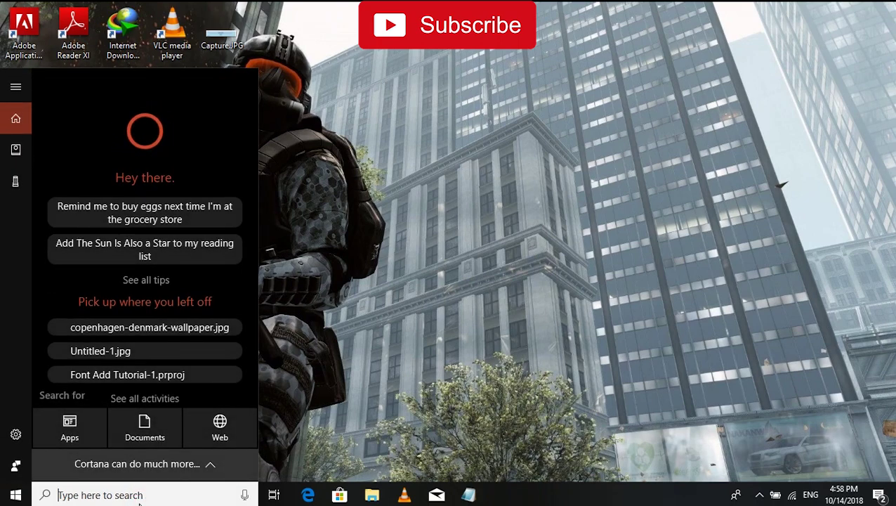
type("gpedit.msc")
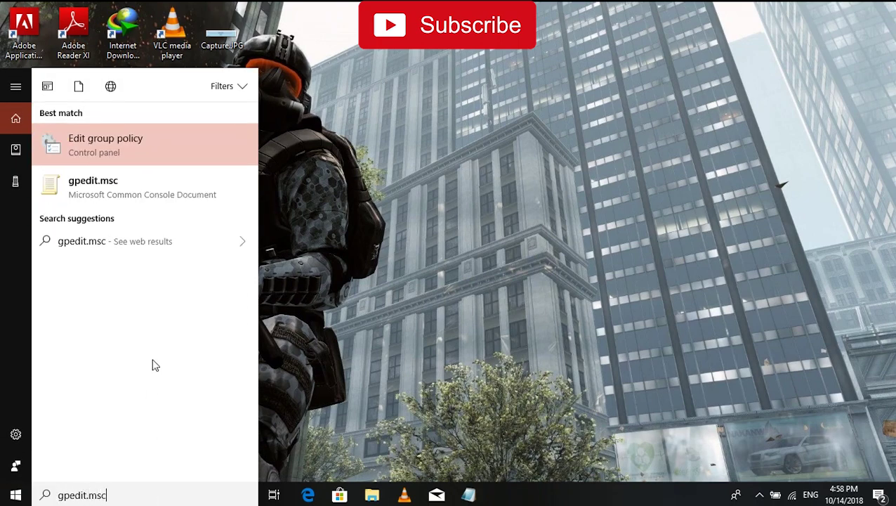
left_click(139, 150)
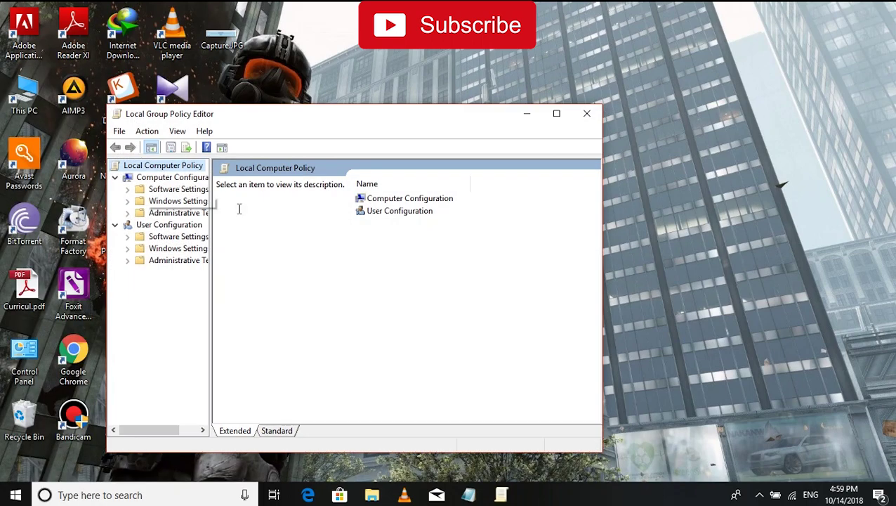
left_click(554, 118)
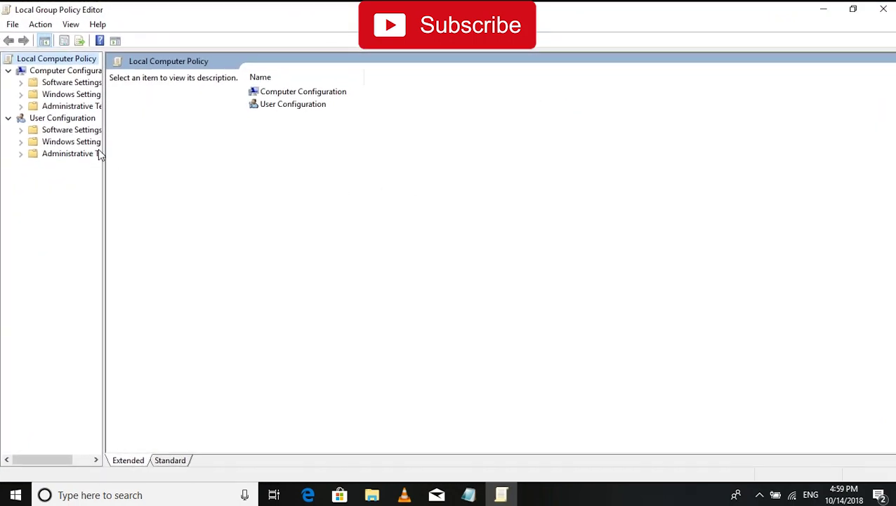
Expand Administrative Templates > Windows Components and show the Windows Update policy folder
left_click(21, 106)
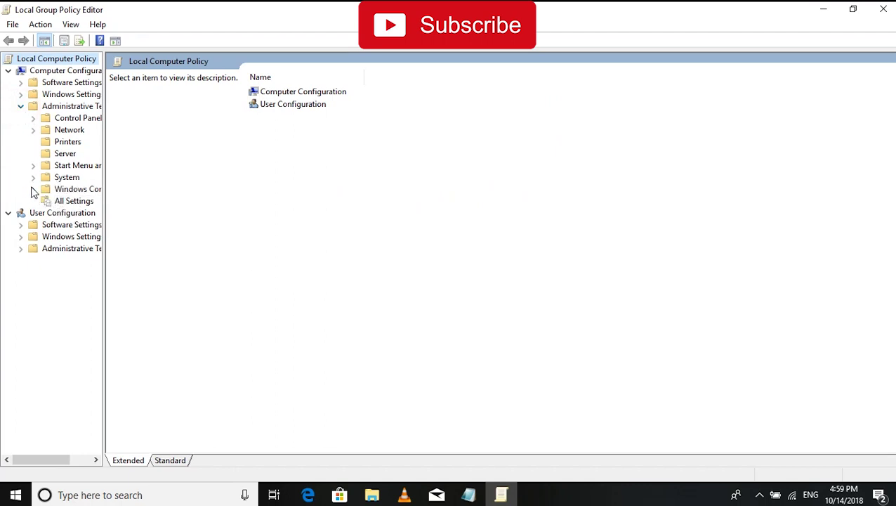
left_click(33, 189)
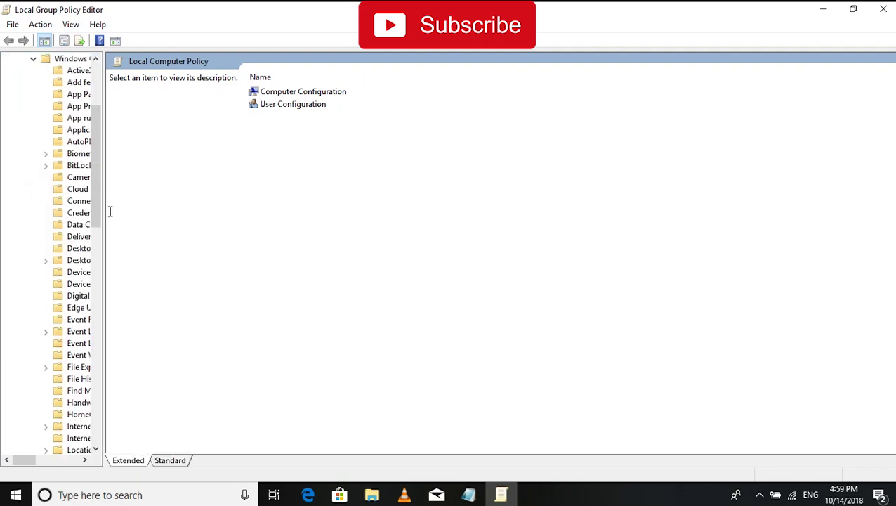
left_click_drag(104, 199, 182, 199)
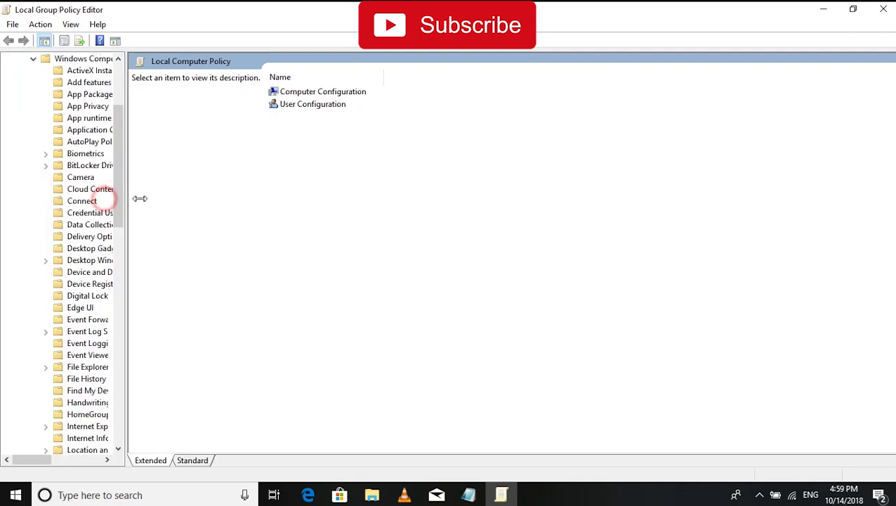
left_click_drag(182, 198, 199, 198)
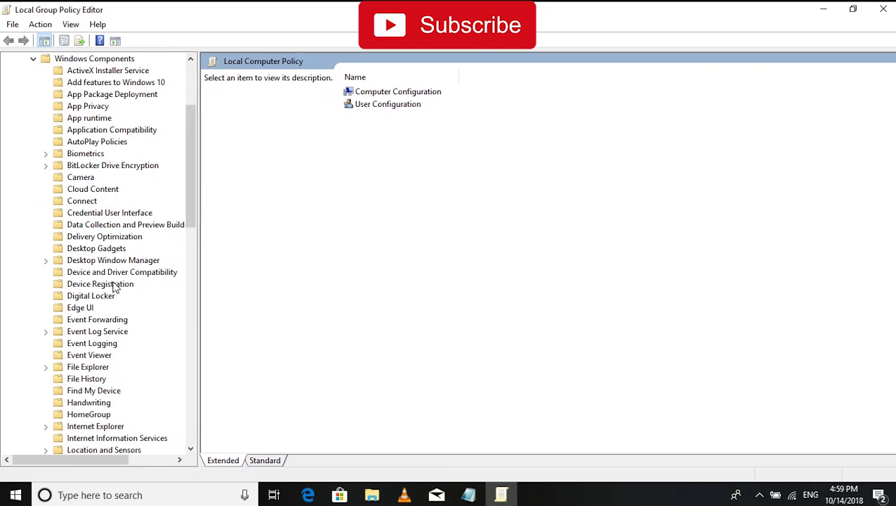
scroll(115, 287, "down", 8)
scroll(114, 286, "down", 7)
scroll(117, 283, "down", 4)
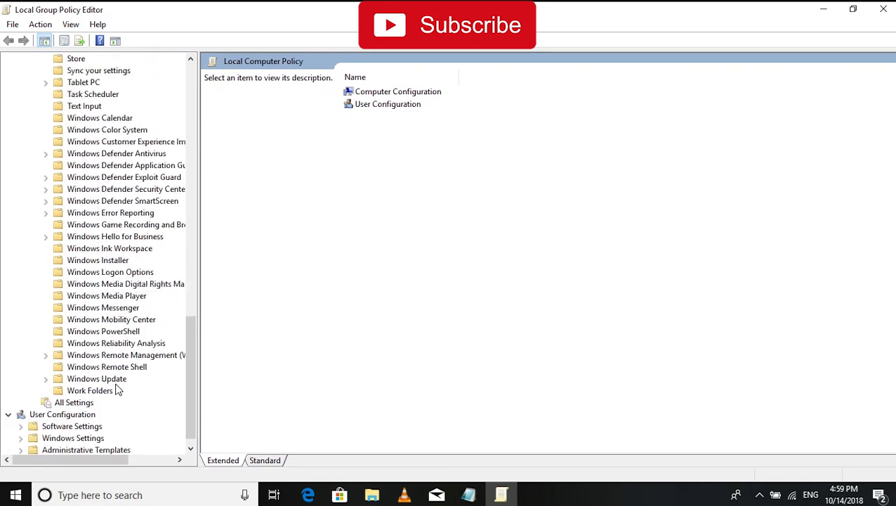
left_click(115, 379)
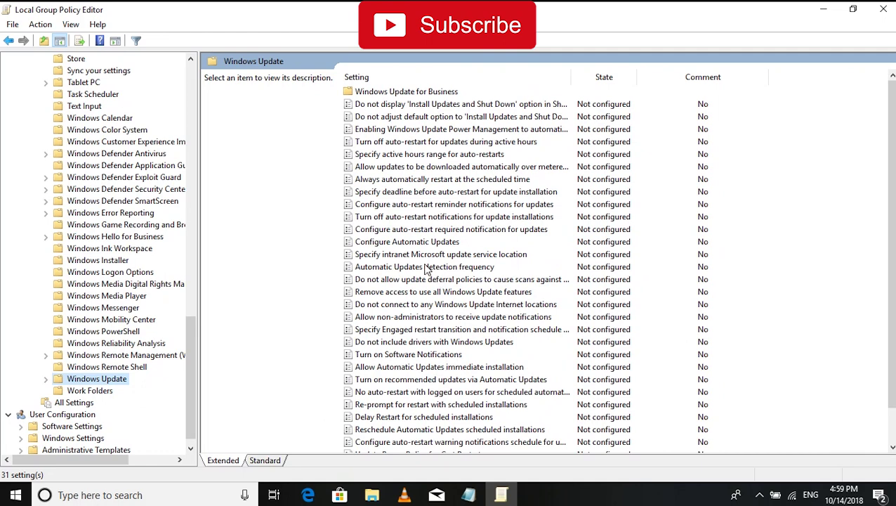
Set Configure Automatic Updates to Disabled, apply it, and close the policy editor
scroll(464, 264, "down", 1)
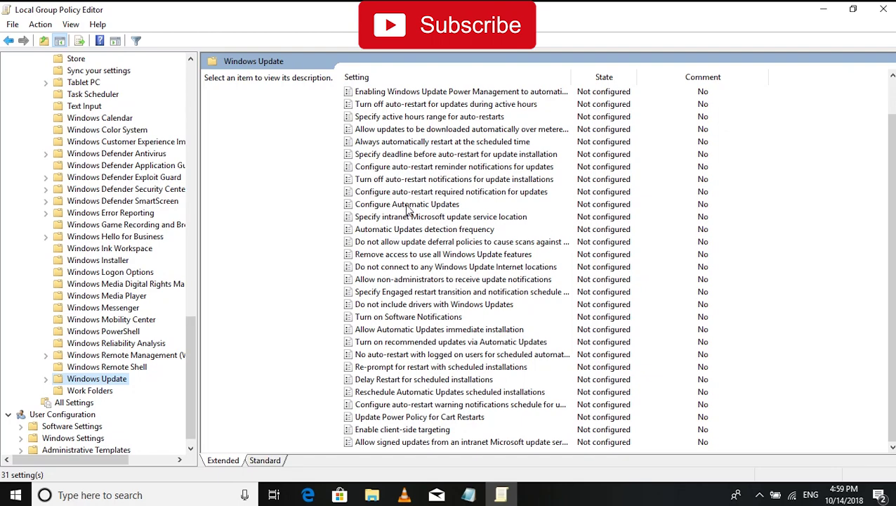
double_click(410, 205)
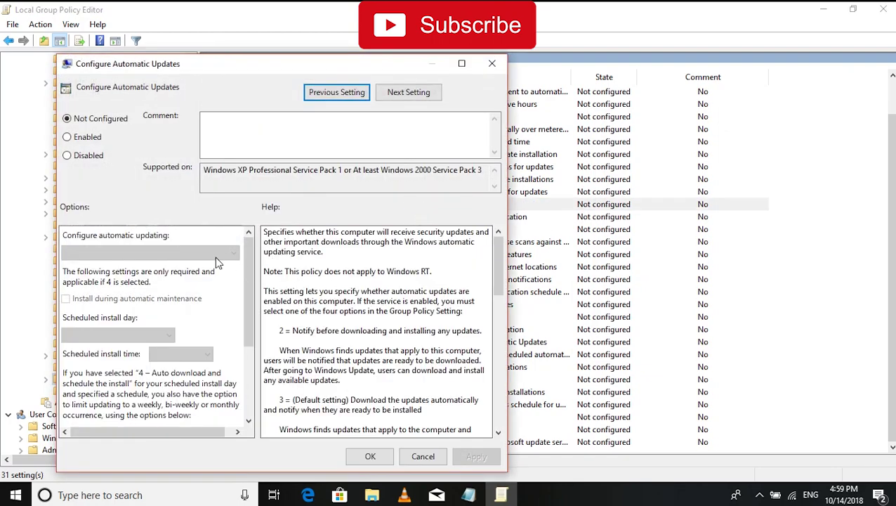
left_click(66, 156)
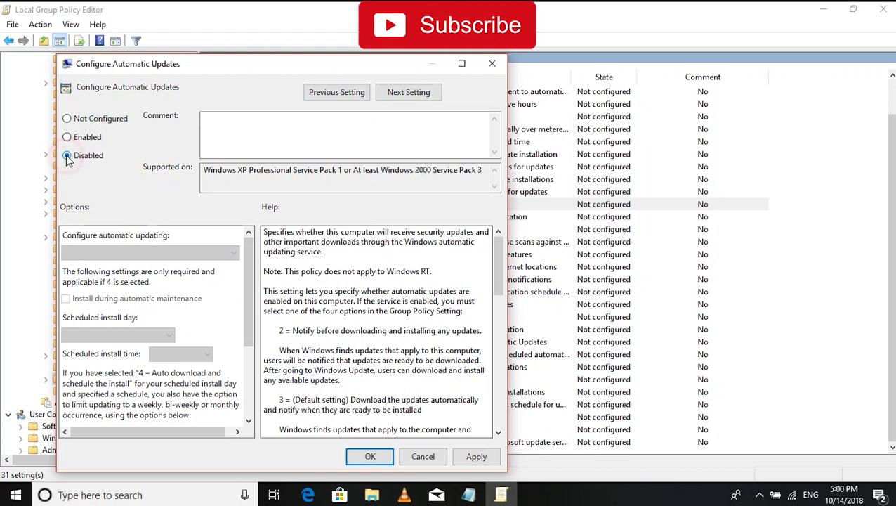
left_click(477, 458)
key("Return")
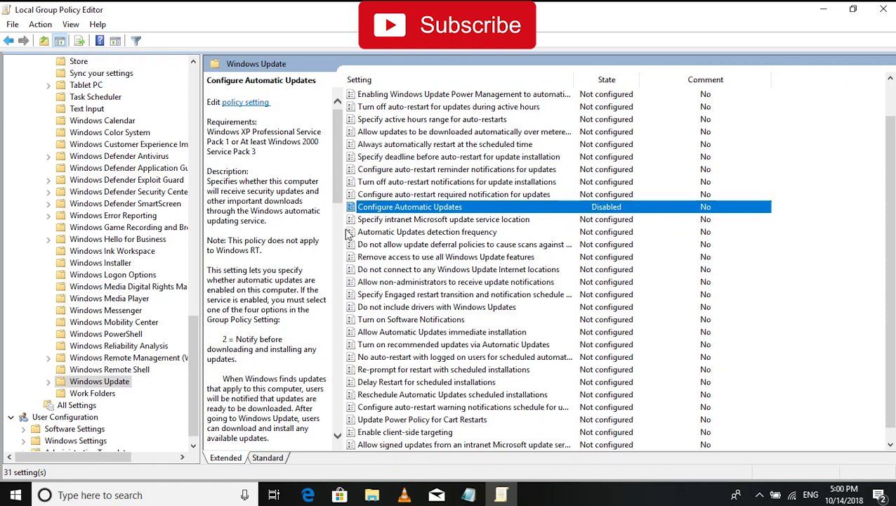
left_click(883, 9)
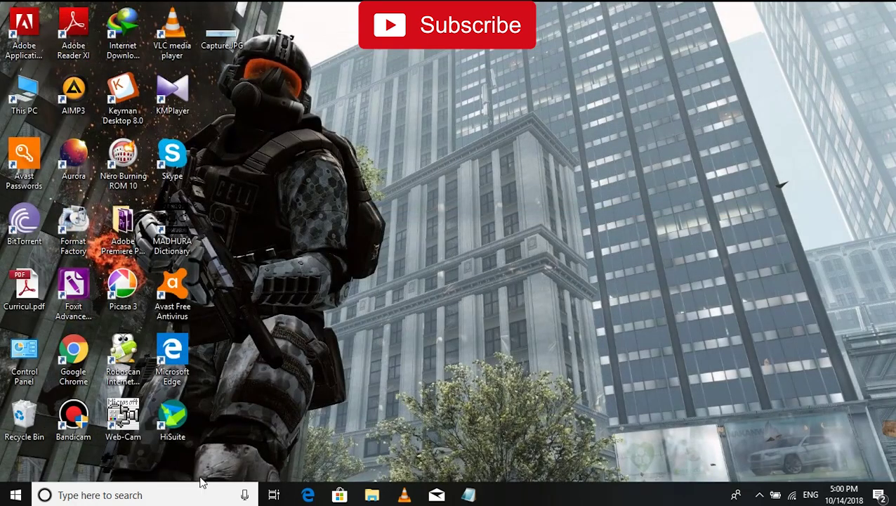
Launch Task Scheduler from a 'task s' search and maximize it
left_click(154, 496)
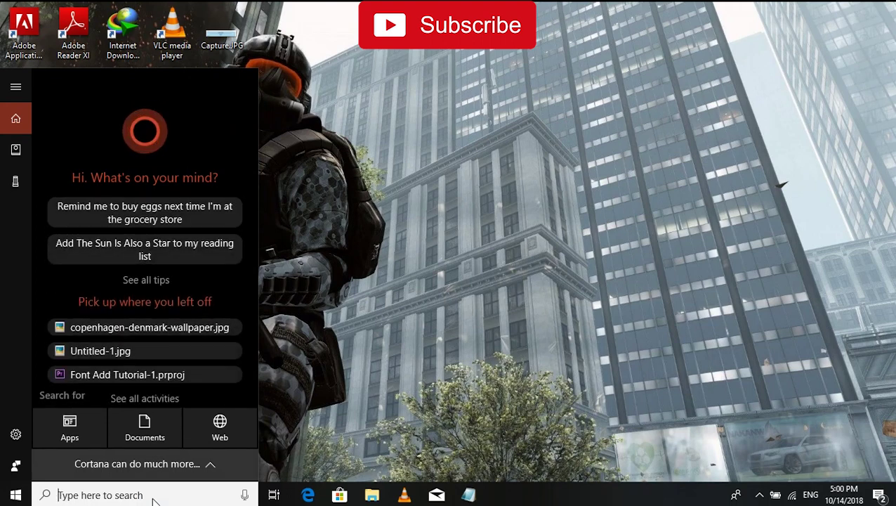
type("task s")
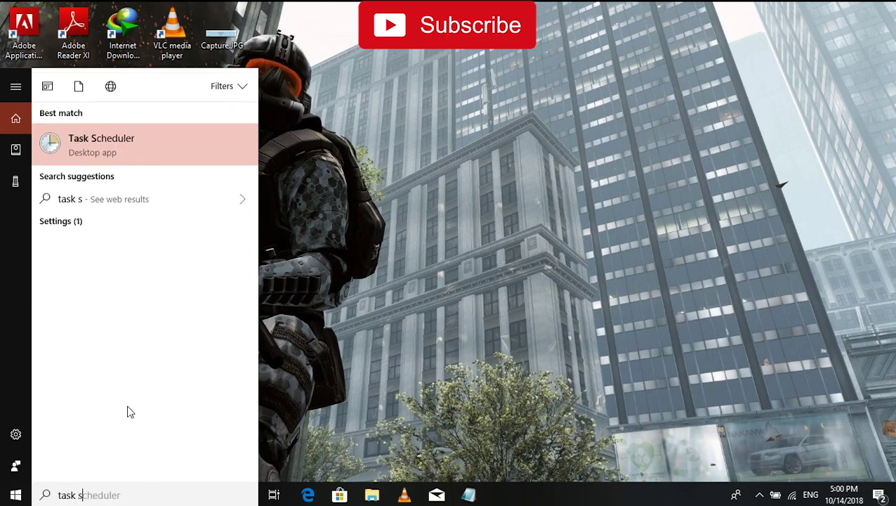
left_click(130, 146)
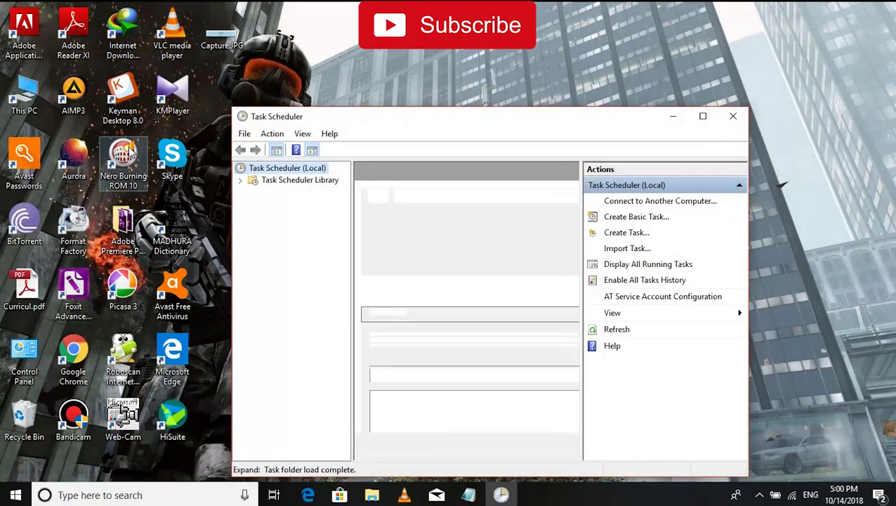
left_click(700, 115)
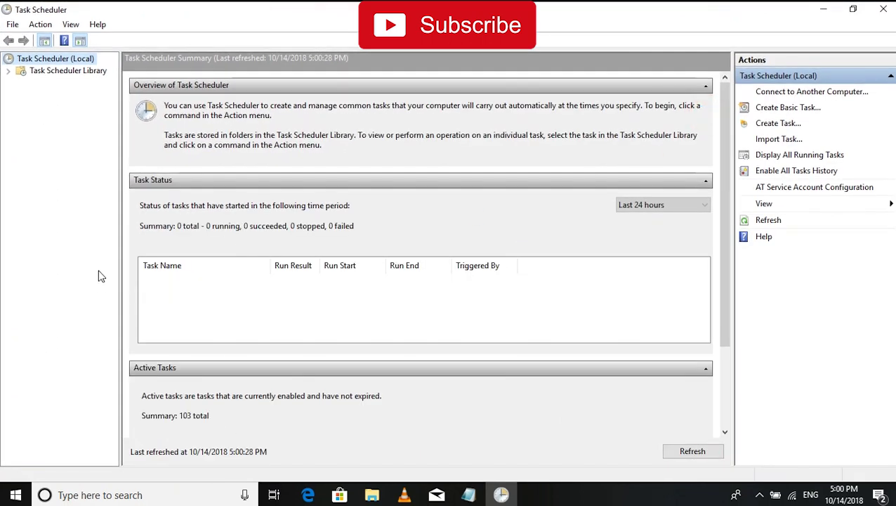
left_click(98, 287)
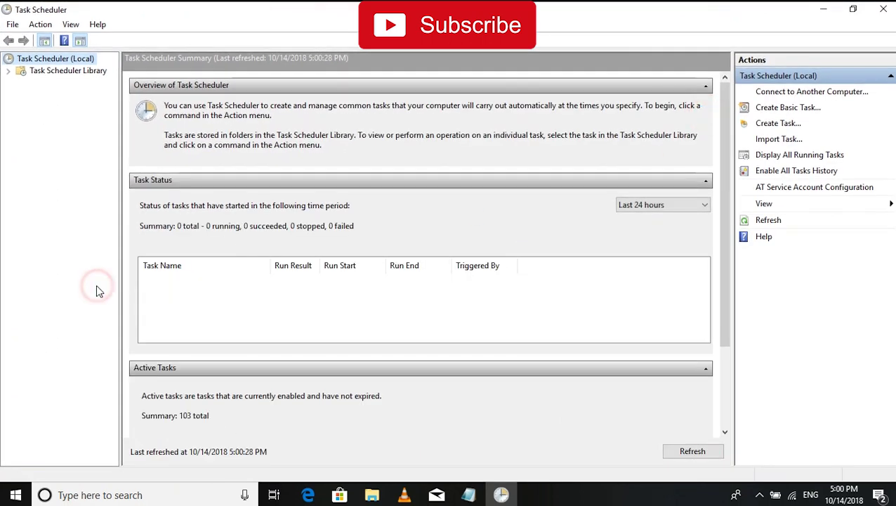
Expand Task Scheduler Library > Microsoft > Windows and show the WindowsUpdate task folder
left_click(8, 73)
left_click(20, 94)
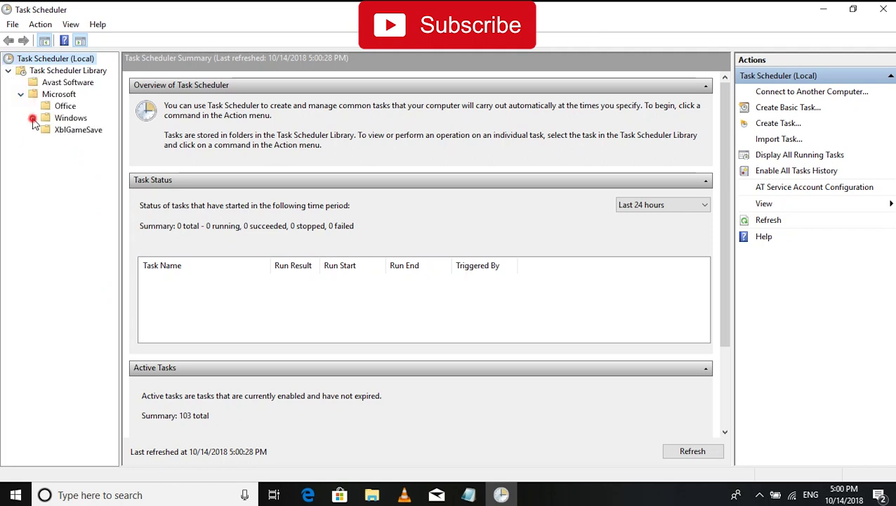
left_click(33, 118)
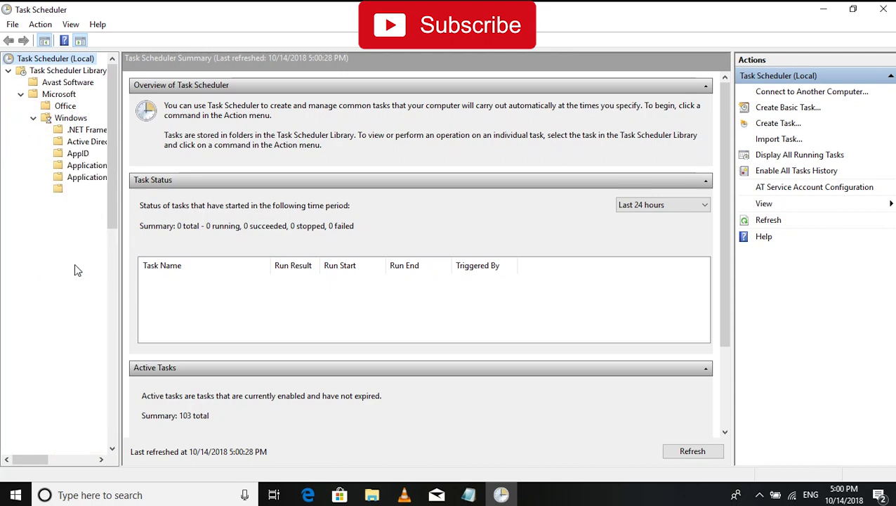
left_click_drag(116, 142, 110, 202)
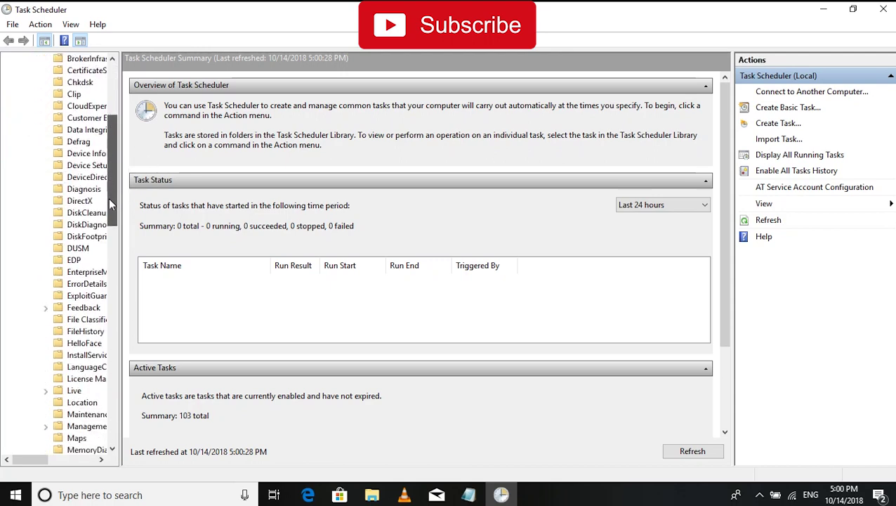
left_click_drag(109, 202, 113, 393)
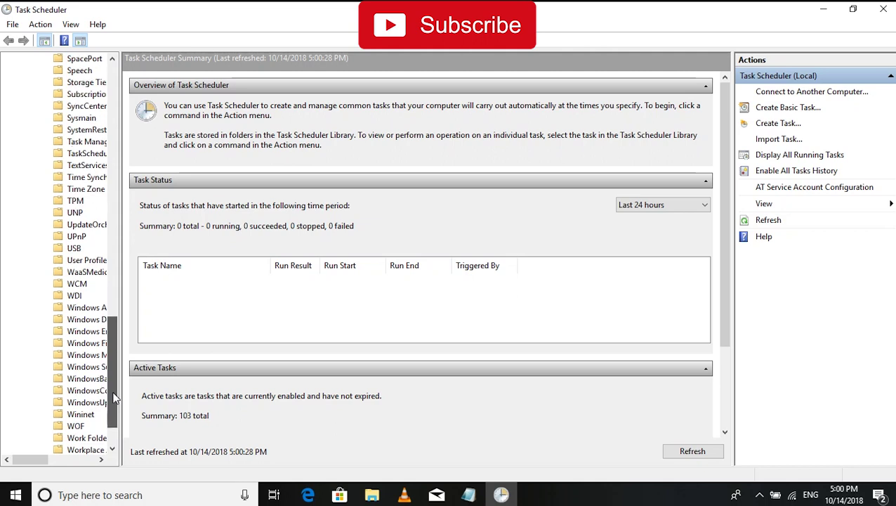
left_click_drag(121, 283, 150, 282)
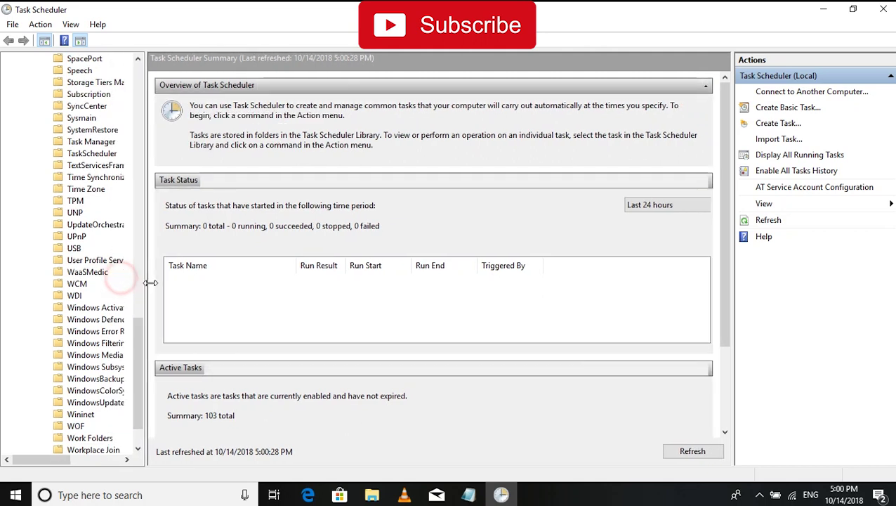
left_click(92, 403)
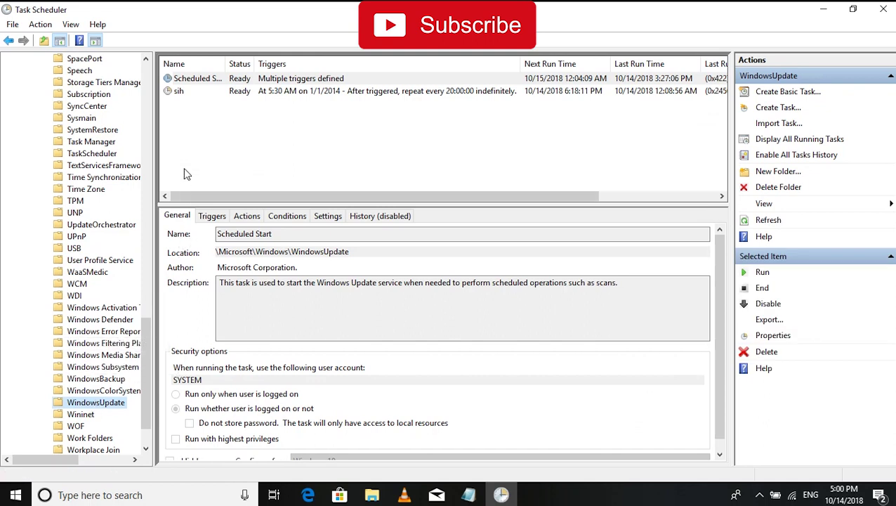
Disable the Scheduled Start and sih tasks in the WindowsUpdate folder
right_click(201, 80)
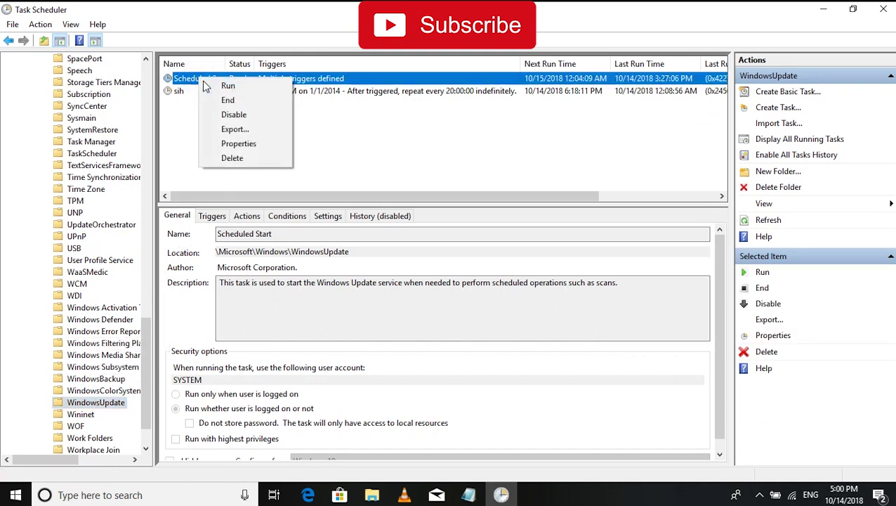
left_click(229, 113)
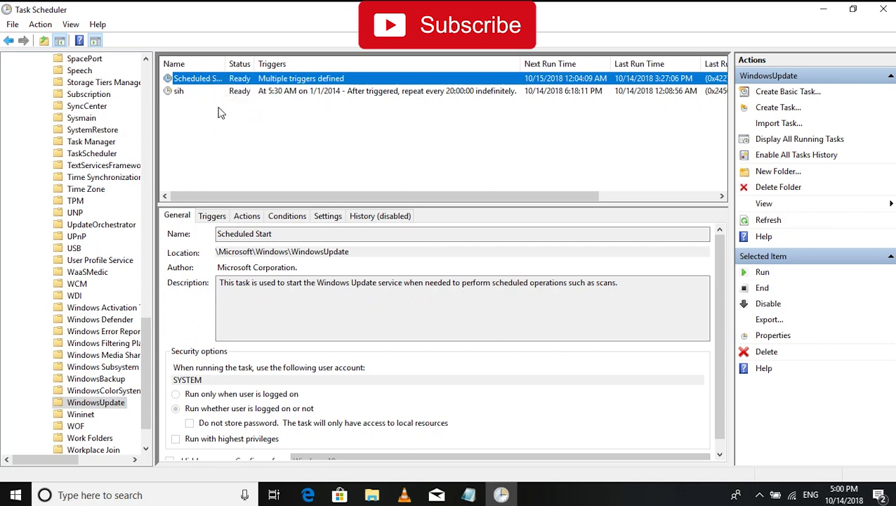
left_click(184, 93)
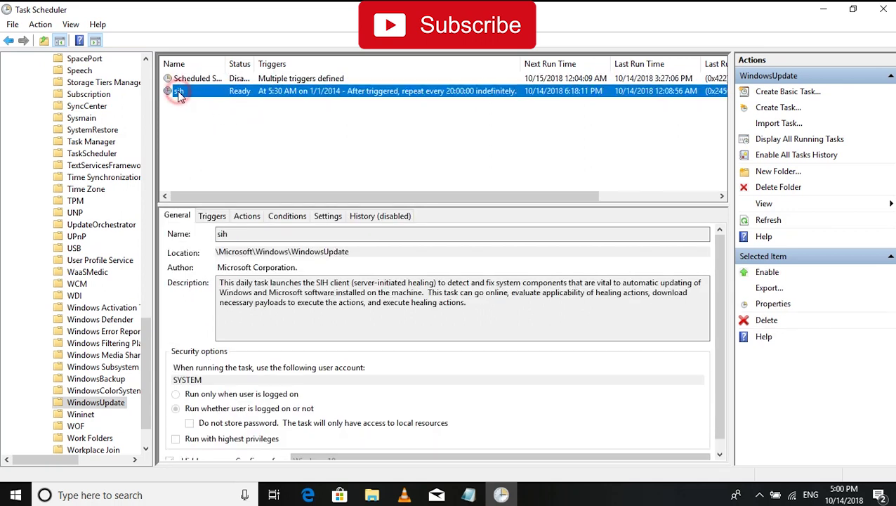
right_click(186, 94)
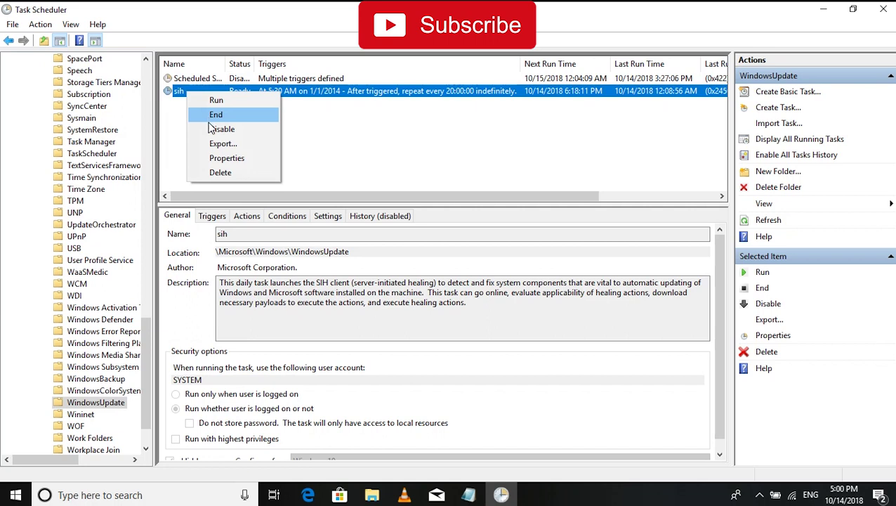
left_click(211, 129)
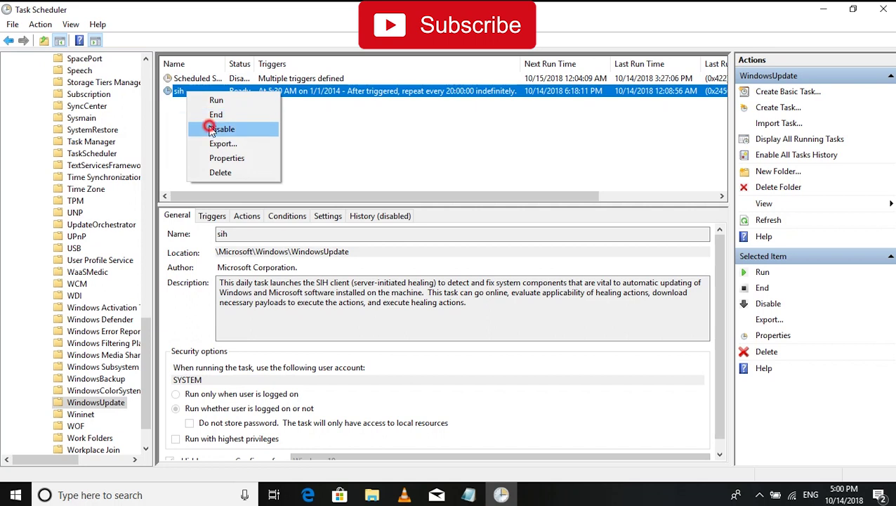
Review Scheduled Start's Disabled status, then close Task Scheduler
left_click(194, 80)
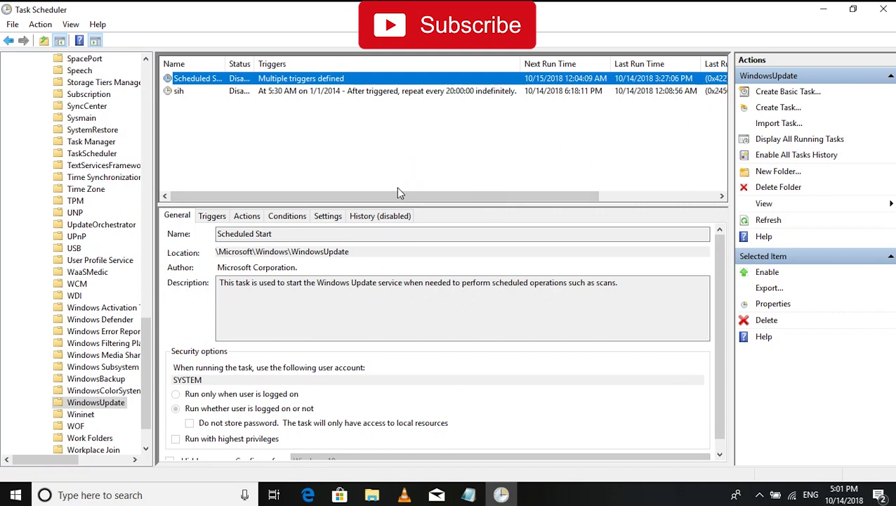
left_click_drag(392, 199, 527, 201)
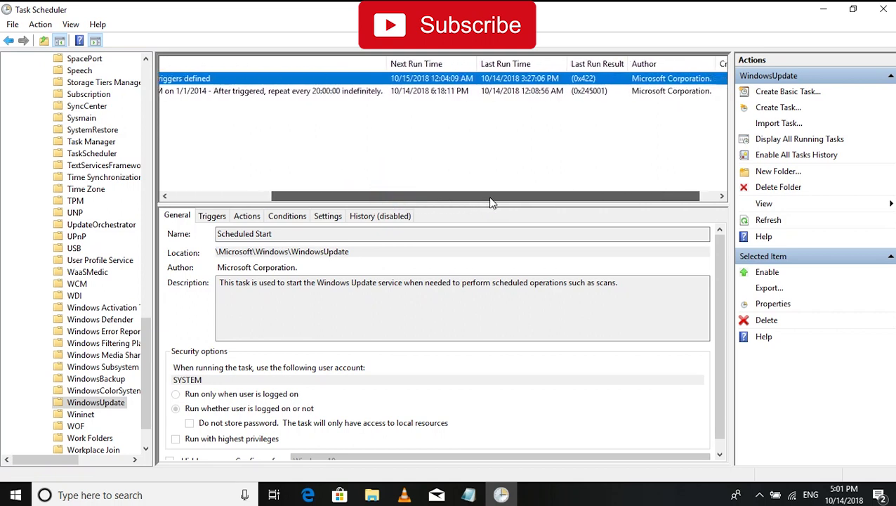
left_click_drag(523, 201, 350, 198)
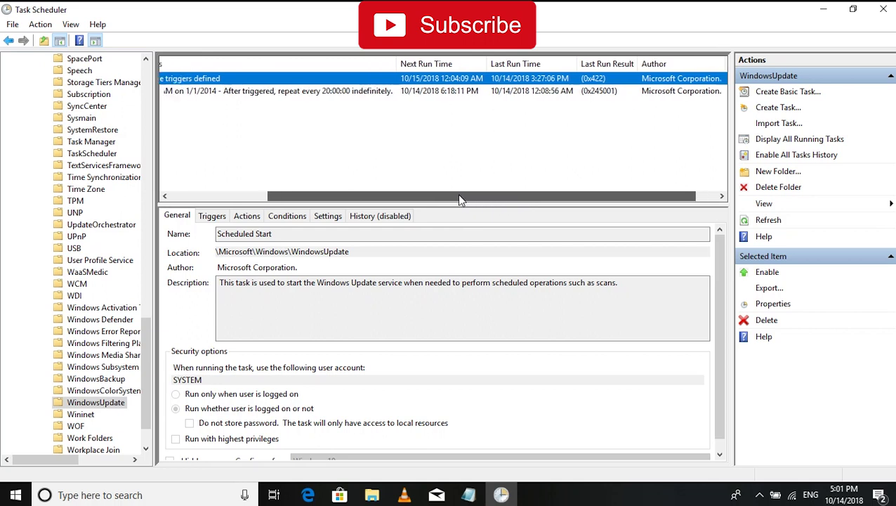
left_click(884, 8)
Refresh the desktop and search Windows for 'windwo' to surface Check for updates
right_click(353, 179)
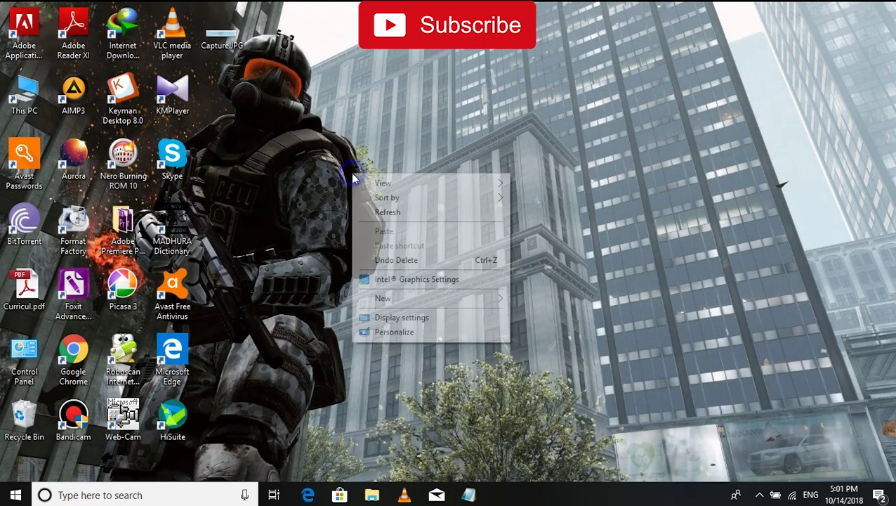
left_click(375, 208)
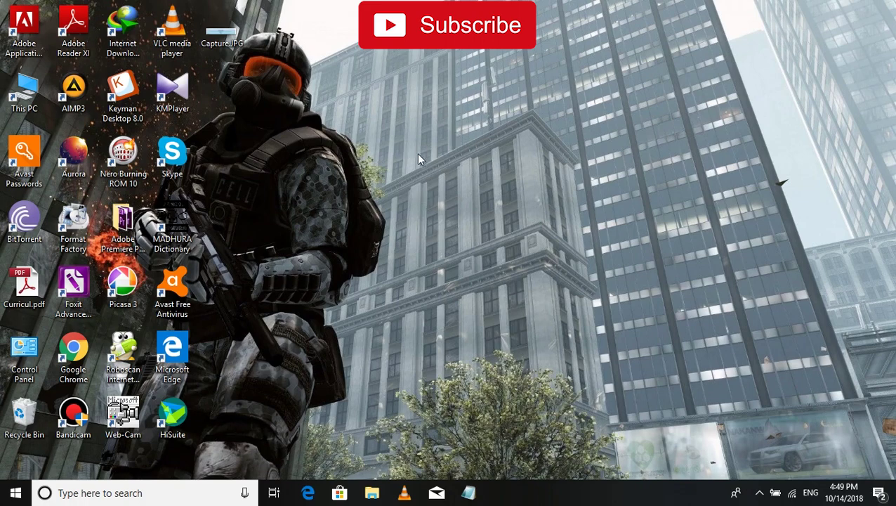
left_click(107, 495)
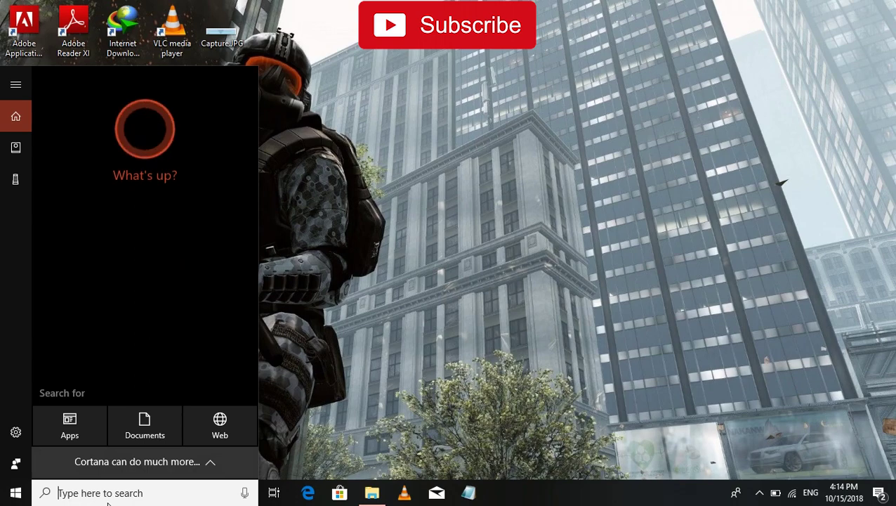
type("windwo")
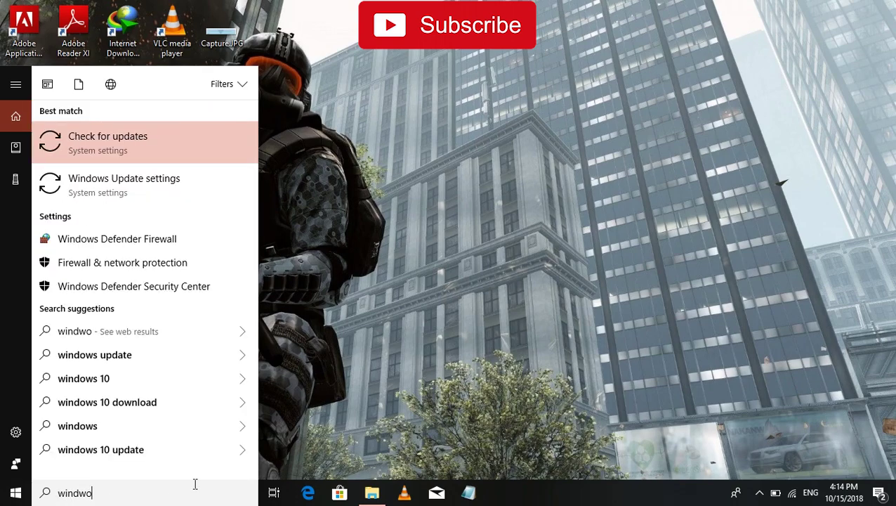
Open Check for updates, run the check and retry, each failing with error 0x80070422
left_click(132, 182)
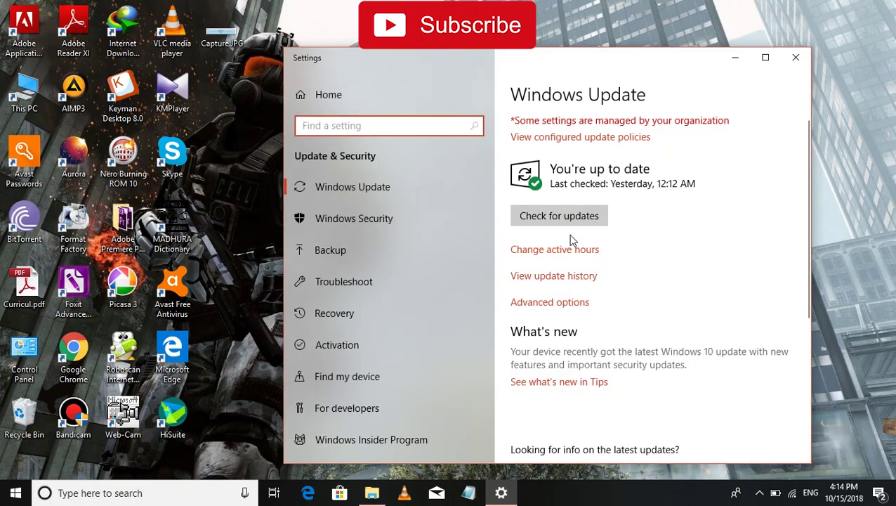
left_click(573, 219)
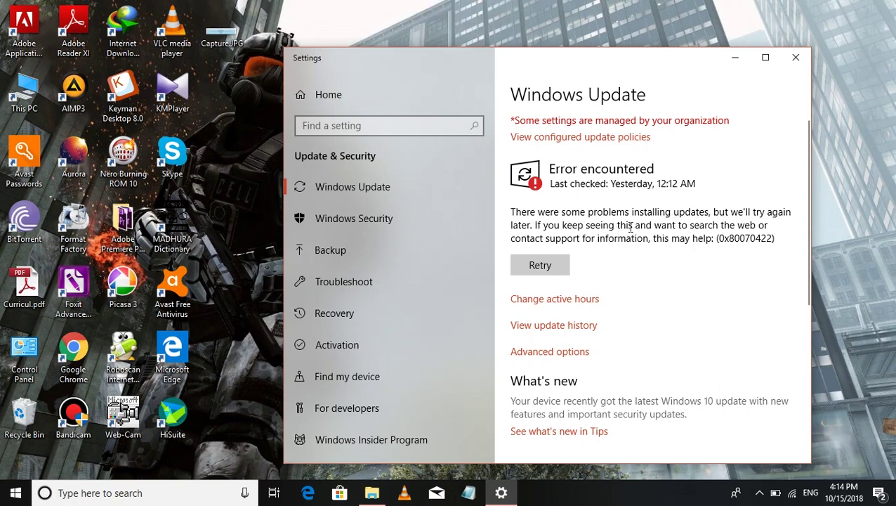
left_click(558, 263)
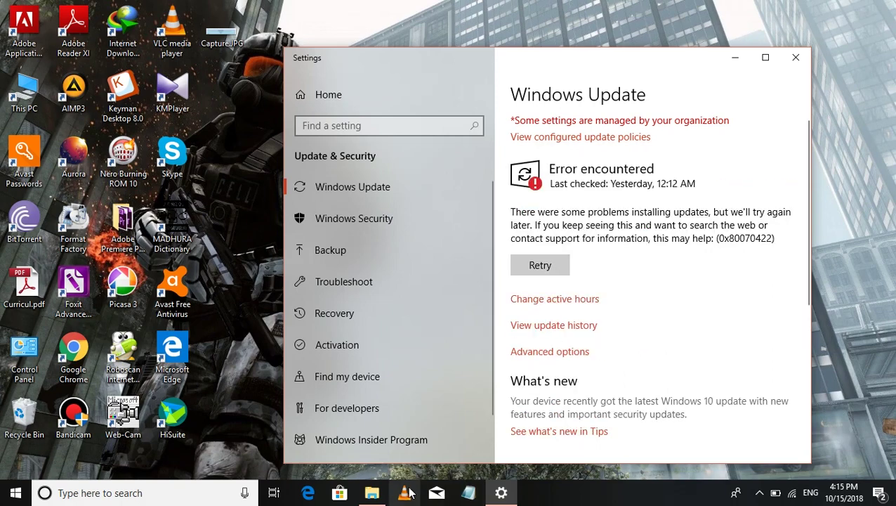
left_click(761, 494)
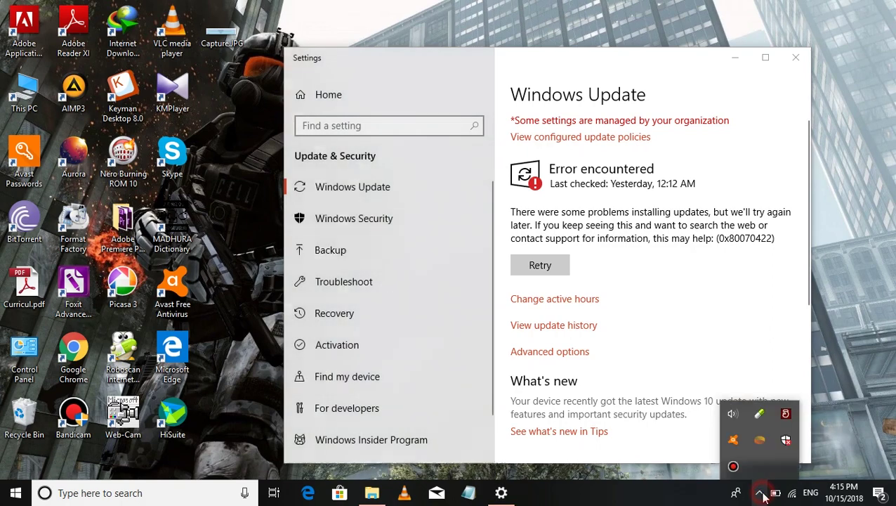